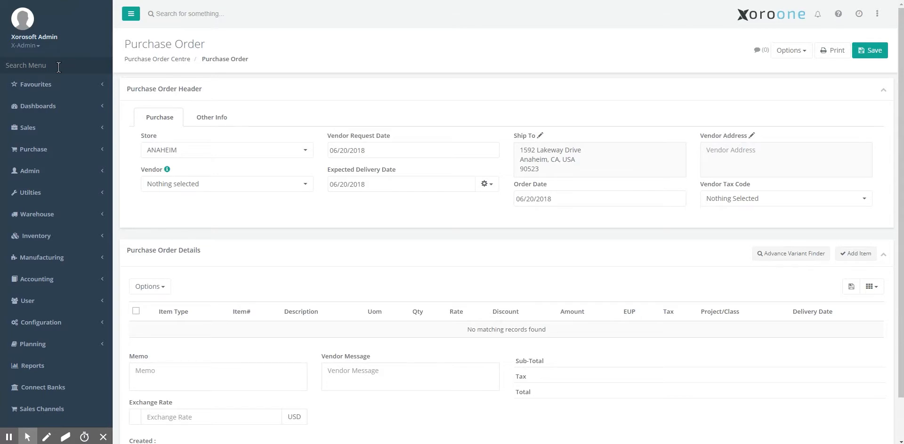
Step: Filter the sidebar menu with 'purch' to show purchase entries for a new order
{"action": "type", "text": "purch"}
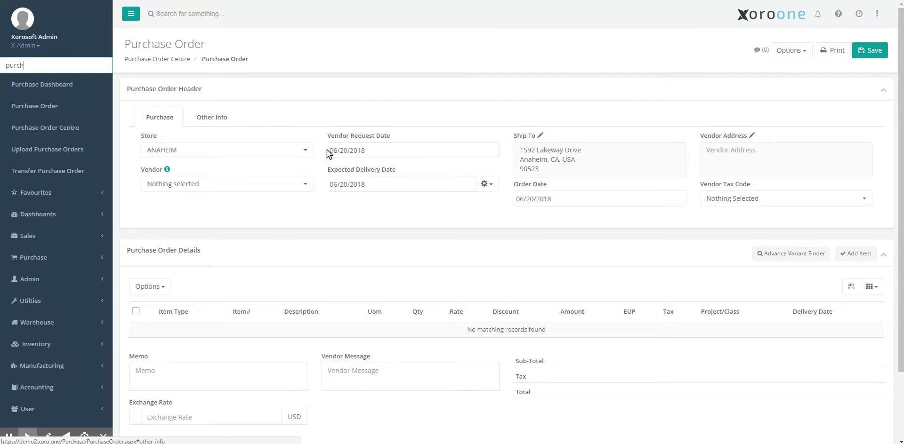
{"action": "left_click", "coordinate": [299, 154]}
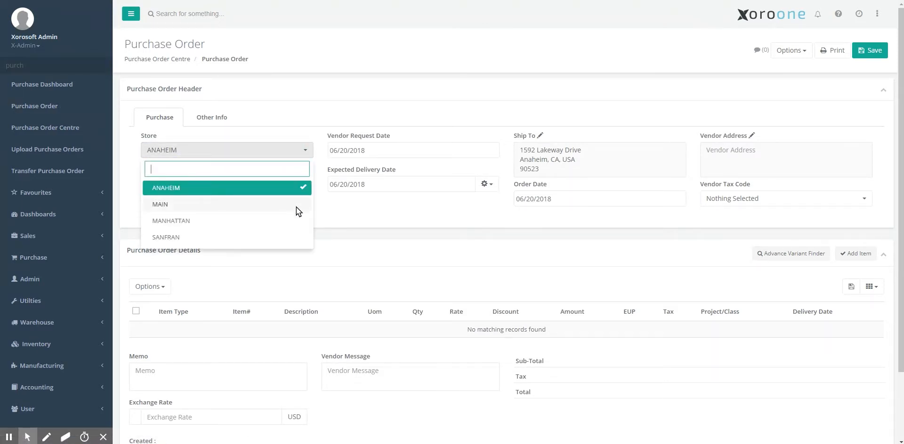
Step: Keep store ANAHEIM and set the vendor to A3 Buildings on the purchase order
{"action": "left_click", "coordinate": [281, 188]}
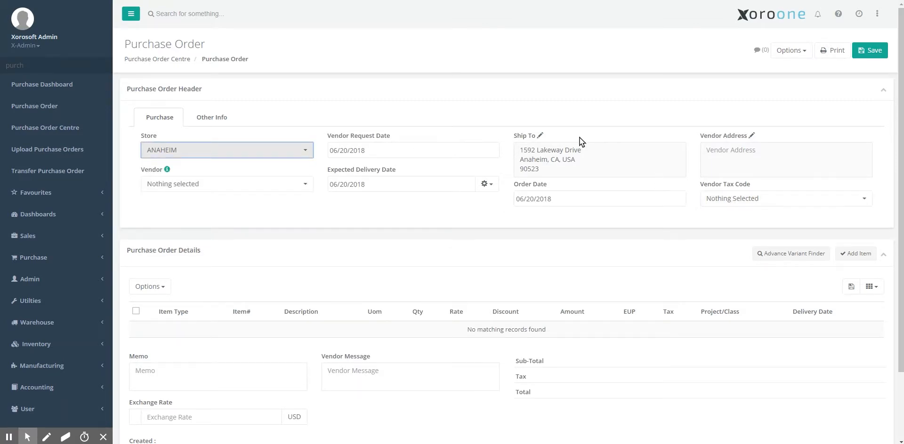
{"action": "left_click", "coordinate": [228, 185]}
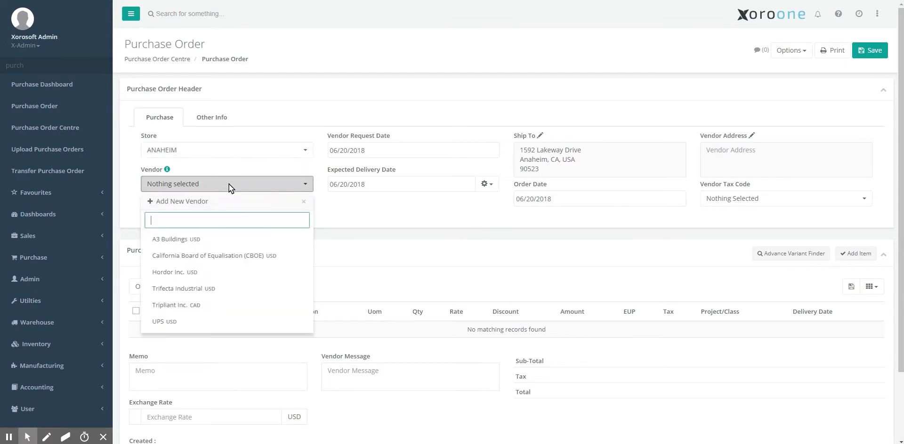
{"action": "left_click", "coordinate": [240, 240]}
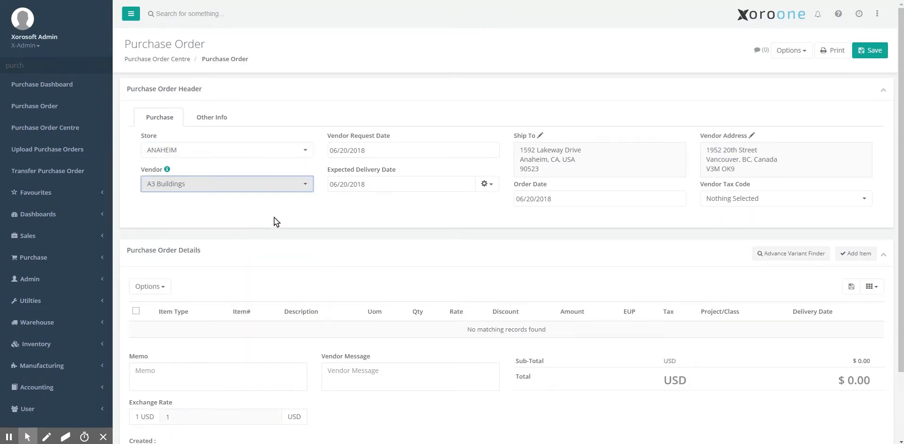
{"action": "scroll", "coordinate": [294, 213], "scroll_direction": "down", "scroll_amount": 1}
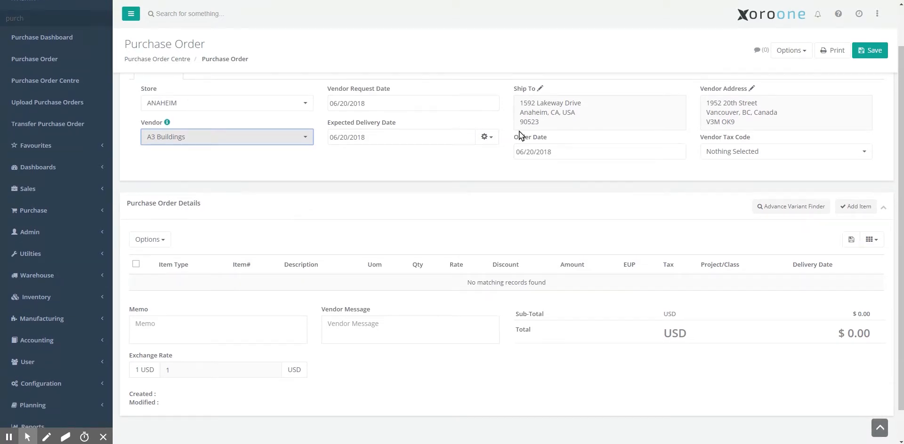
{"action": "left_click", "coordinate": [779, 209]}
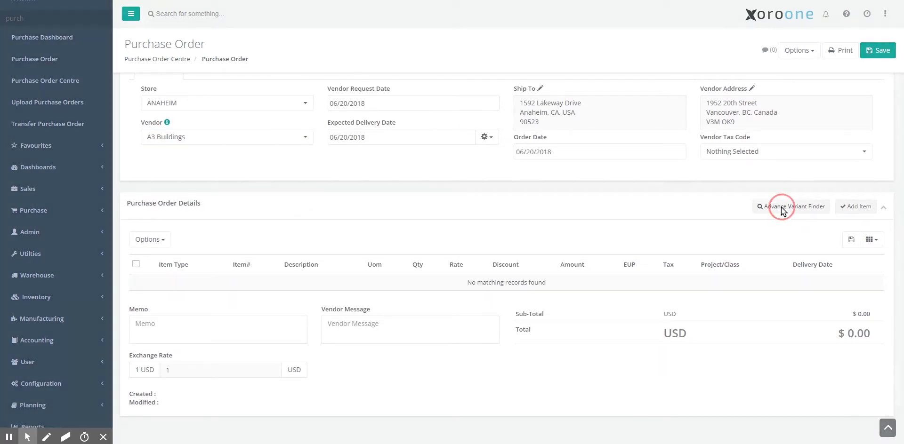
Step: Load product CHS1413 in the variant finder and enter white quantities 1, 2, 3, 4
{"action": "left_click", "coordinate": [331, 180]}
{"action": "left_click", "coordinate": [332, 185]}
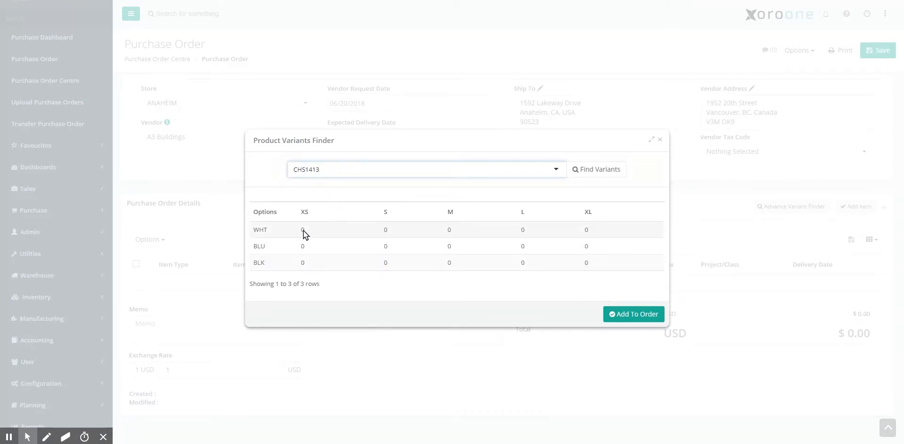
{"action": "left_click", "coordinate": [303, 230]}
{"action": "type", "text": "1"}
{"action": "key", "text": "Tab"}
{"action": "type", "text": "2"}
{"action": "key", "text": "Tab"}
{"action": "type", "text": "3"}
{"action": "key", "text": "Tab"}
{"action": "type", "text": "4"}
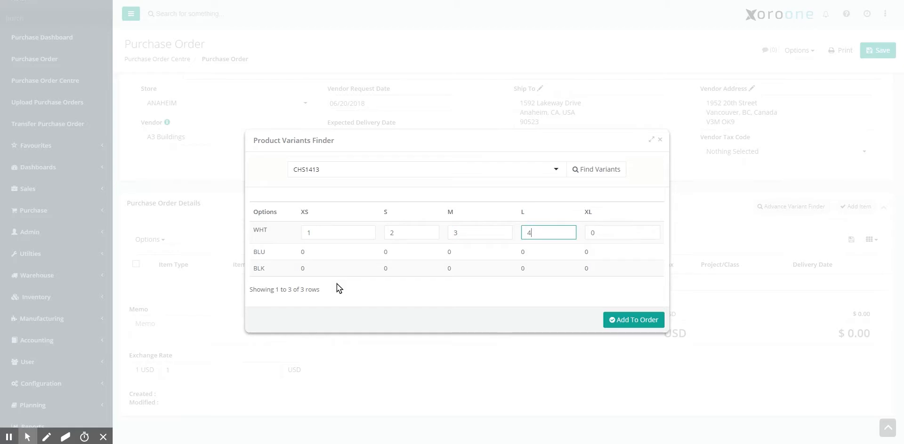
{"action": "key", "text": "Return"}
Step: Enter blue quantities 2, 3, 4 and add the CHS1413 variants to the order
{"action": "left_click", "coordinate": [308, 247]}
{"action": "type", "text": "2"}
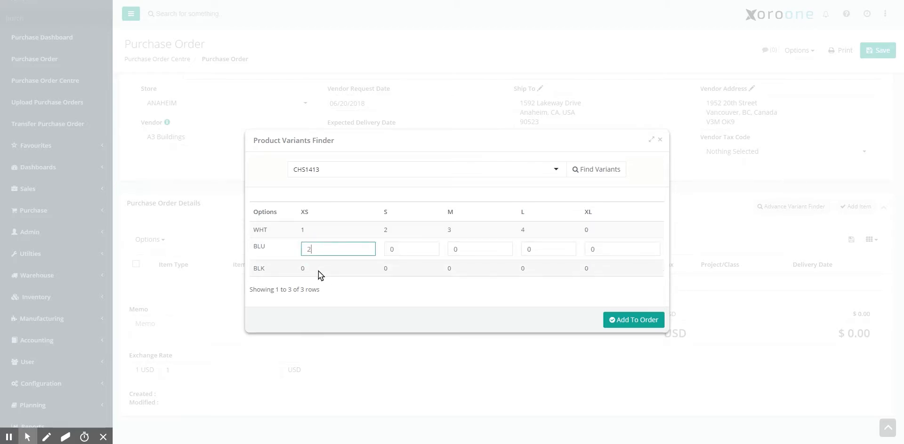
{"action": "key", "text": "Tab"}
{"action": "type", "text": "3"}
{"action": "key", "text": "Tab"}
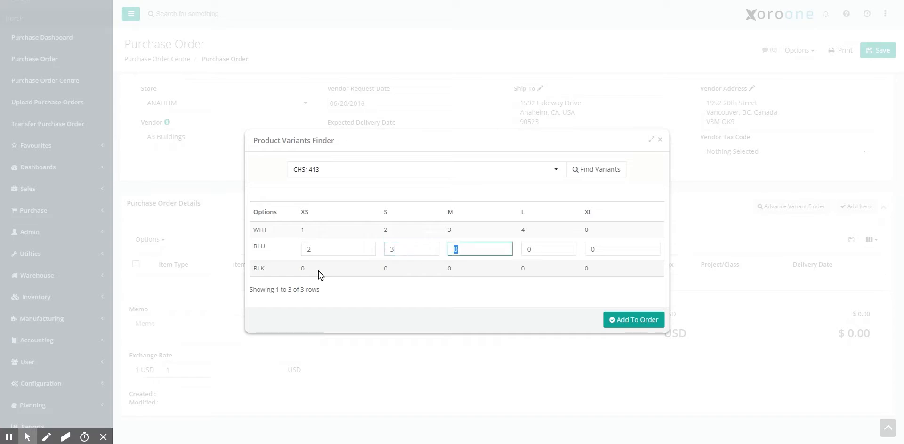
{"action": "type", "text": "4"}
{"action": "key", "text": "Return"}
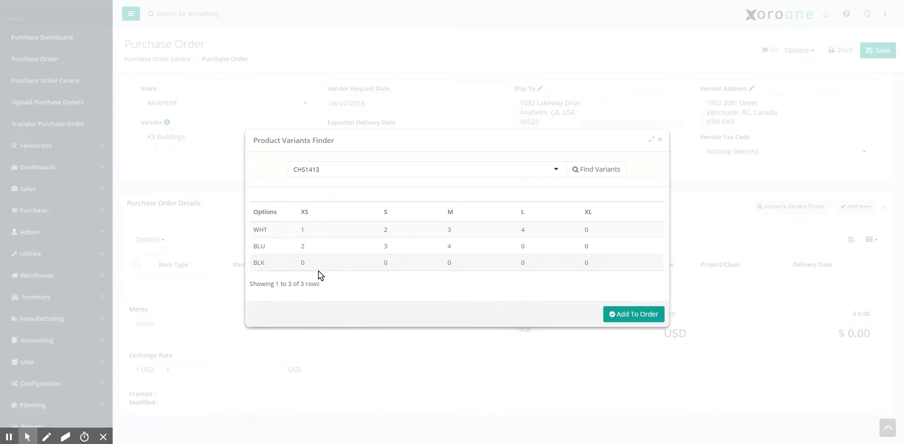
{"action": "left_click", "coordinate": [617, 314]}
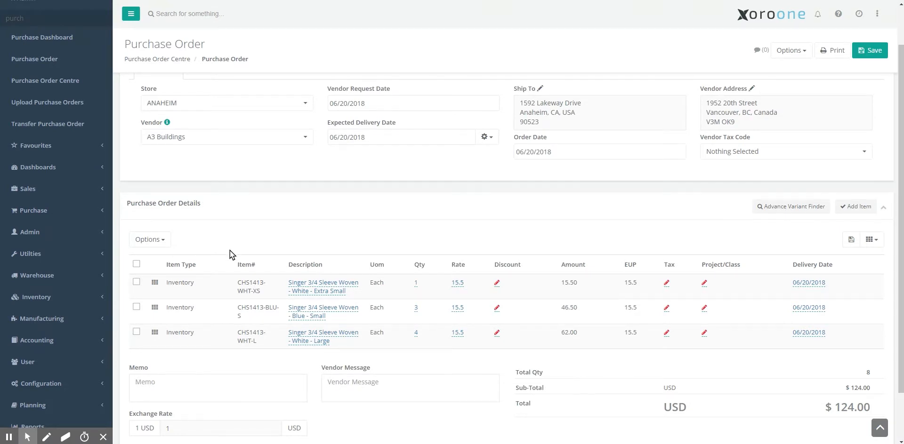
Step: Apply a 15% batch discount to all three CHS1413 order lines
{"action": "left_click", "coordinate": [137, 266]}
{"action": "left_click", "coordinate": [151, 242]}
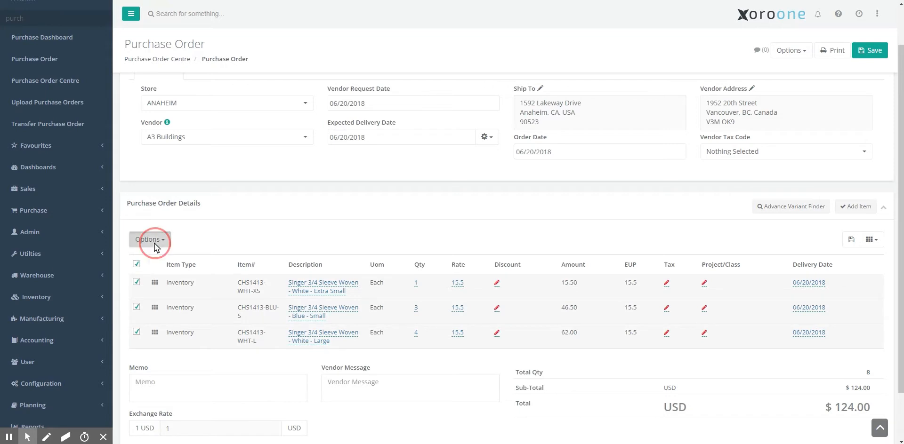
{"action": "left_click", "coordinate": [162, 259]}
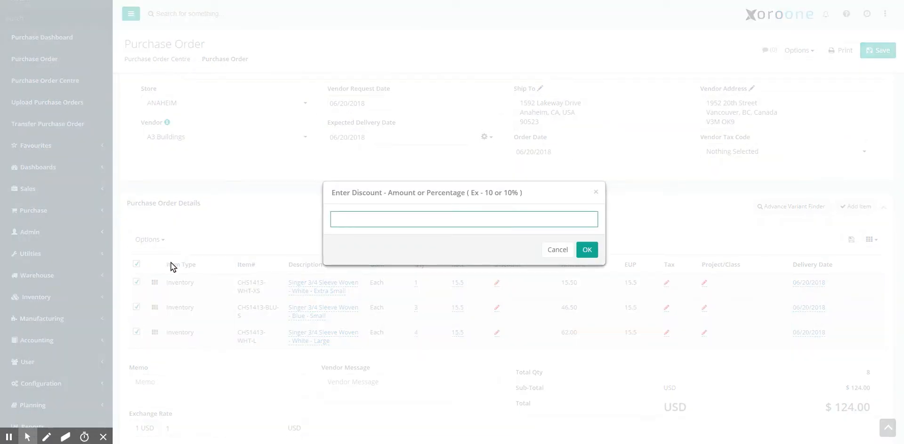
{"action": "type", "text": "15%"}
{"action": "left_click", "coordinate": [586, 250]}
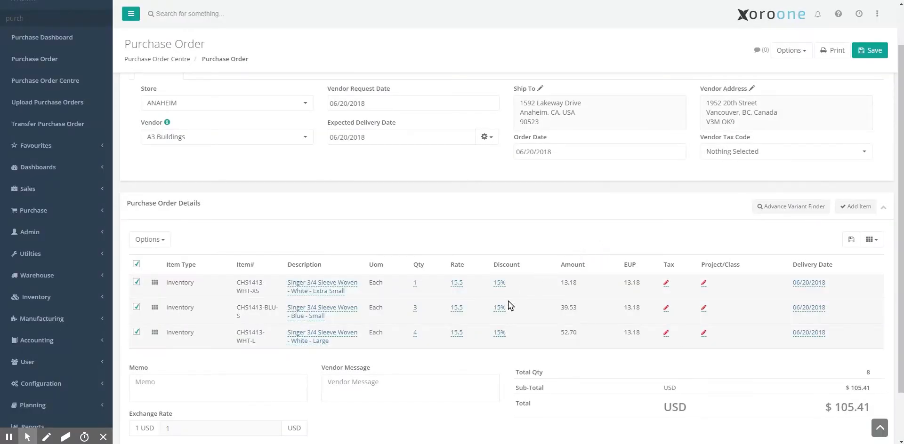
{"action": "right_click", "coordinate": [201, 281]}
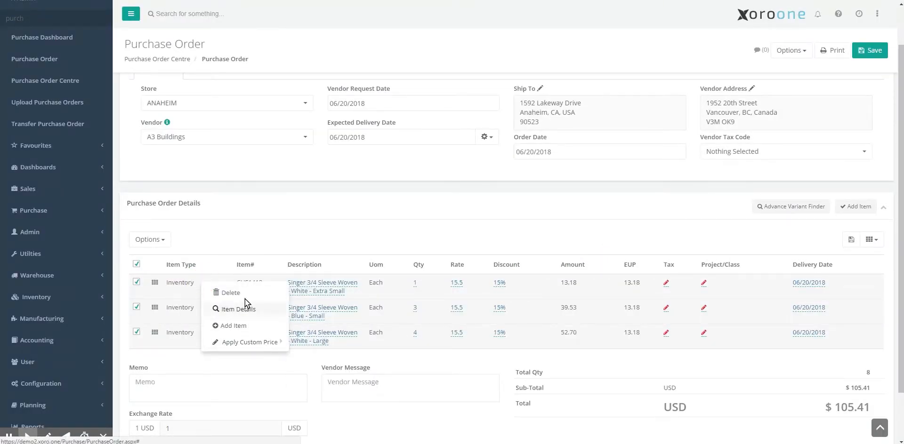
{"action": "scroll", "coordinate": [179, 234], "scroll_direction": "down", "scroll_amount": 2}
{"action": "left_click", "coordinate": [155, 184]}
{"action": "left_click", "coordinate": [157, 182]}
{"action": "left_click", "coordinate": [157, 184]}
{"action": "mouse_move", "coordinate": [188, 234]}
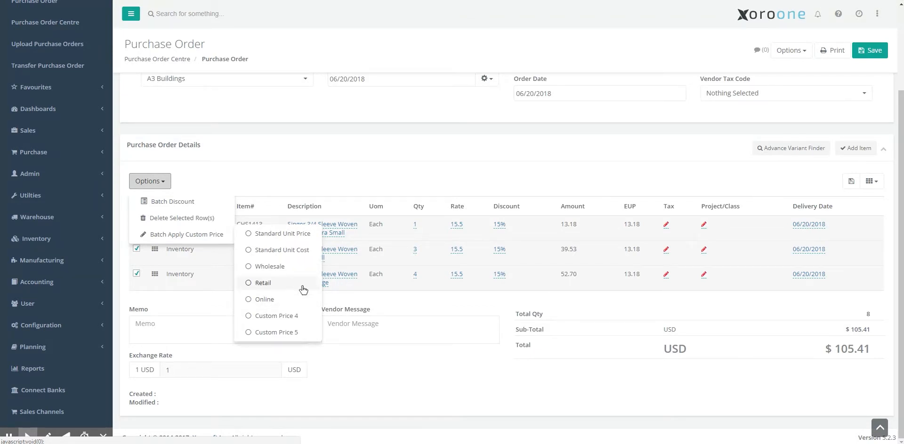
{"action": "left_click", "coordinate": [491, 154]}
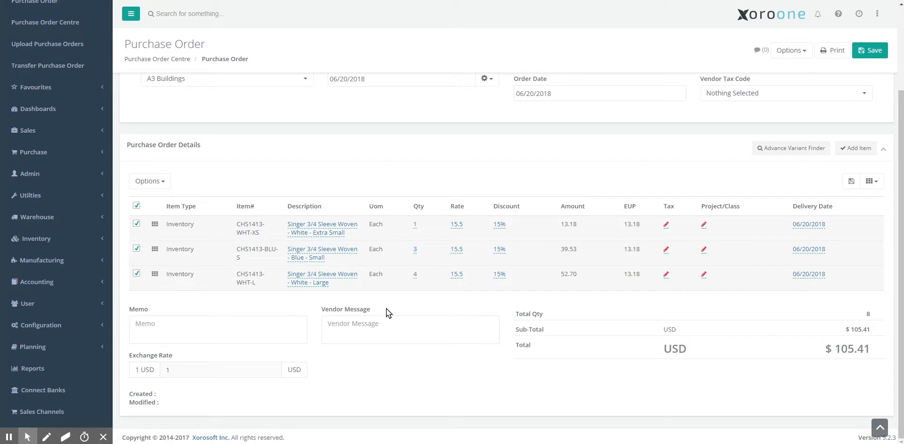
{"action": "scroll", "coordinate": [241, 329], "scroll_direction": "up", "scroll_amount": 3}
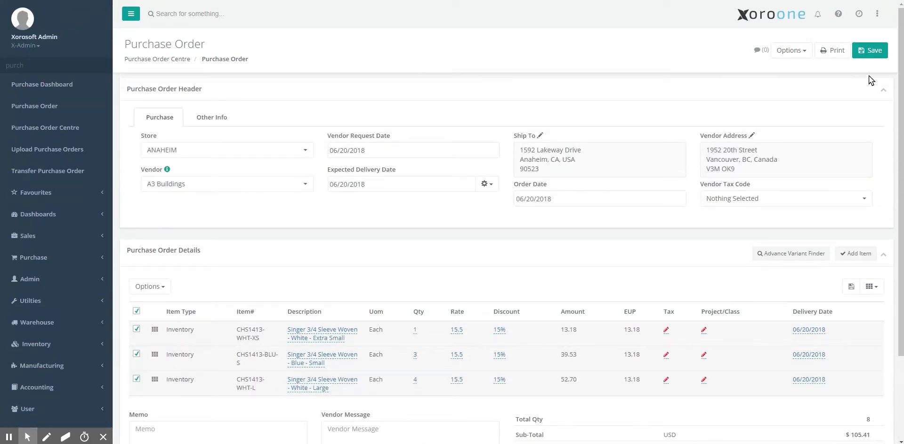
Step: Save the order as ANA-P000007, then review its print preview report and close it
{"action": "left_click", "coordinate": [868, 51]}
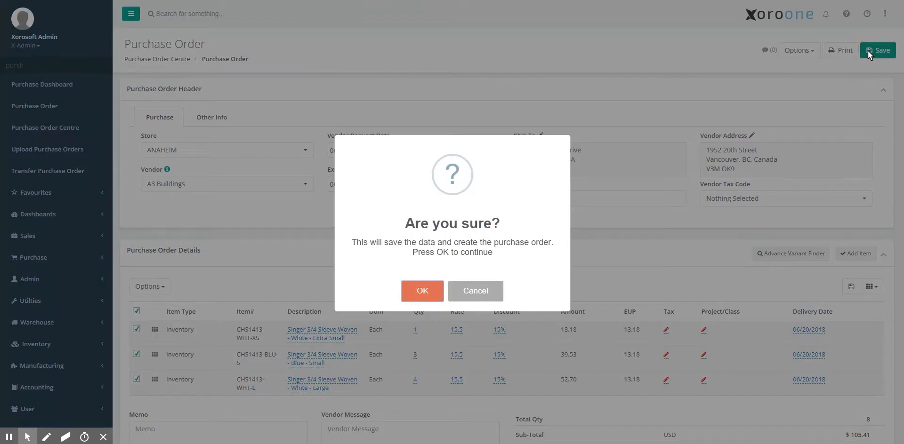
{"action": "left_click", "coordinate": [423, 291]}
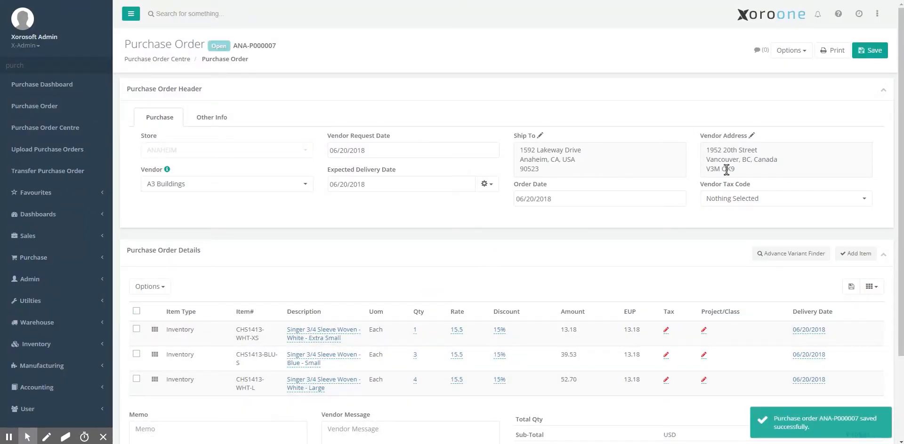
{"action": "left_click", "coordinate": [823, 56]}
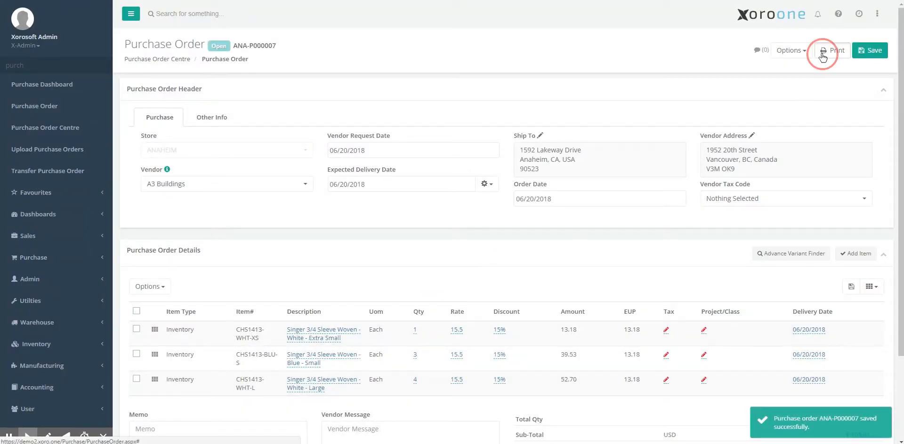
{"action": "left_click", "coordinate": [584, 255]}
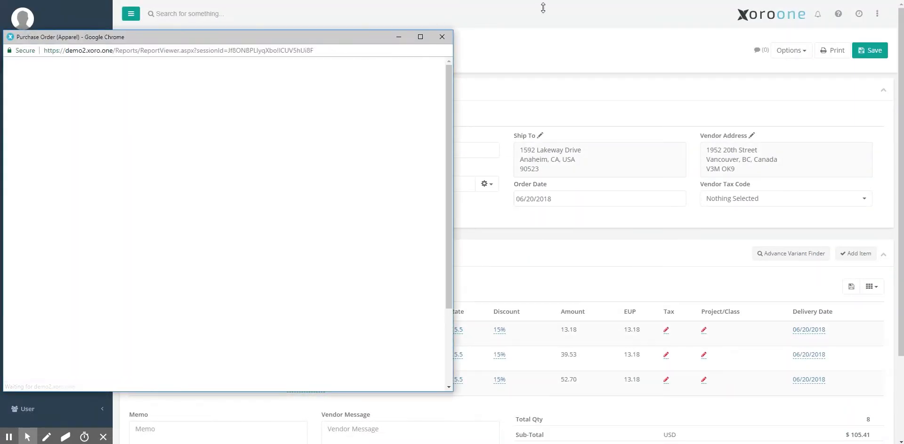
{"action": "left_click_drag", "start_coordinate": [306, 35], "coordinate": [509, 4]}
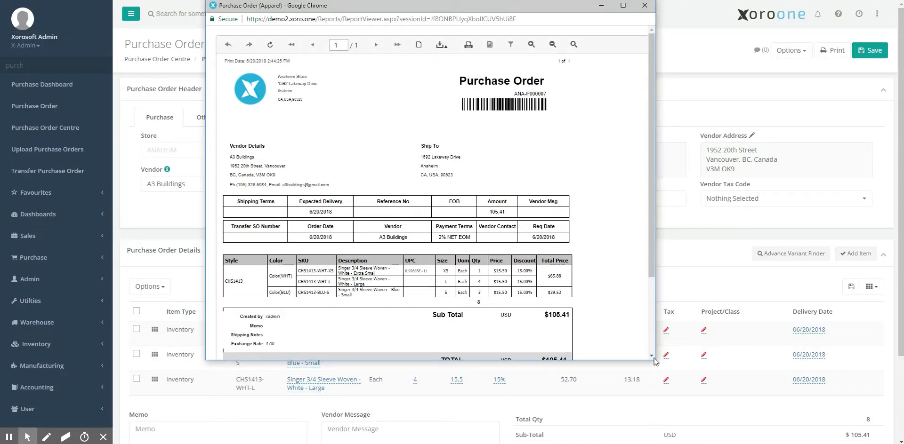
{"action": "left_click_drag", "start_coordinate": [652, 270], "coordinate": [645, 253]}
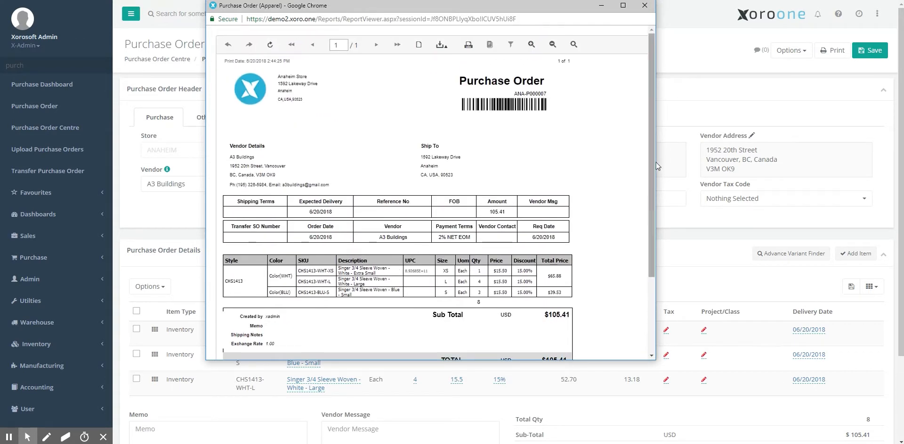
{"action": "left_click", "coordinate": [645, 6]}
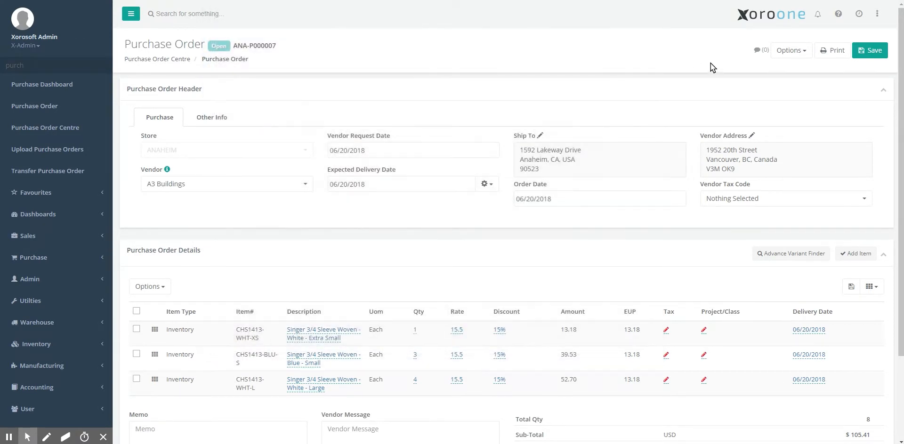
Step: Queue an ANA-P000007 email to A3 Buildings' respective recipient and preview it
{"action": "left_click", "coordinate": [789, 52]}
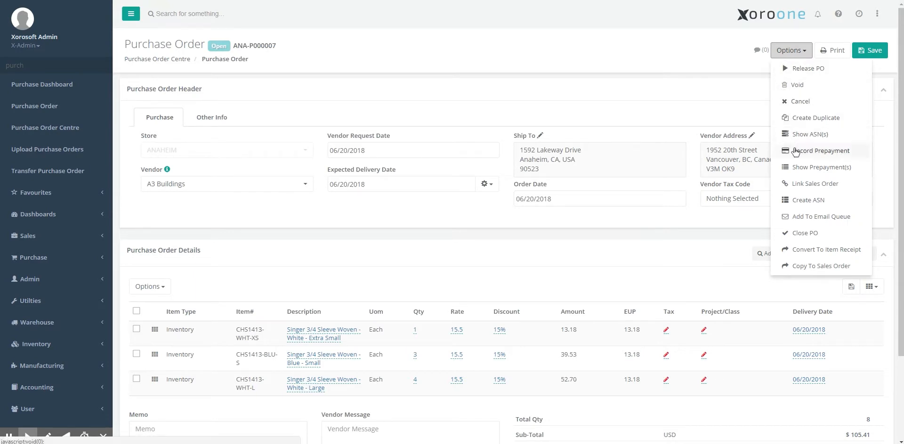
{"action": "left_click", "coordinate": [803, 217]}
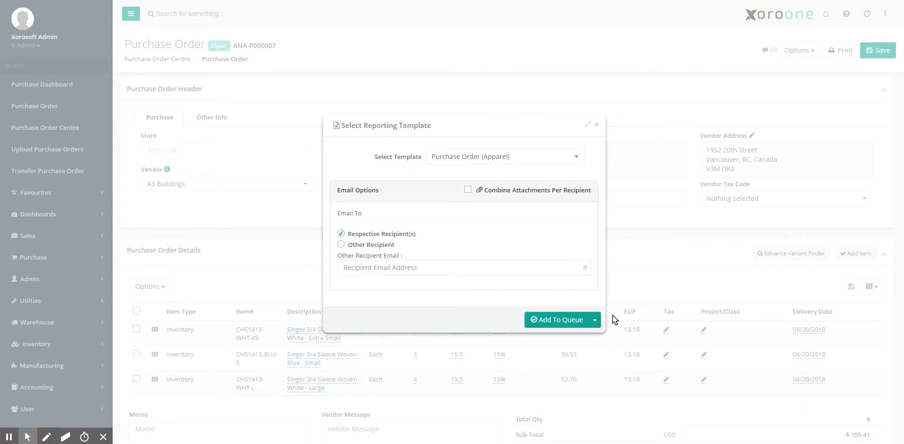
{"action": "left_click", "coordinate": [595, 320]}
{"action": "left_click", "coordinate": [592, 338]}
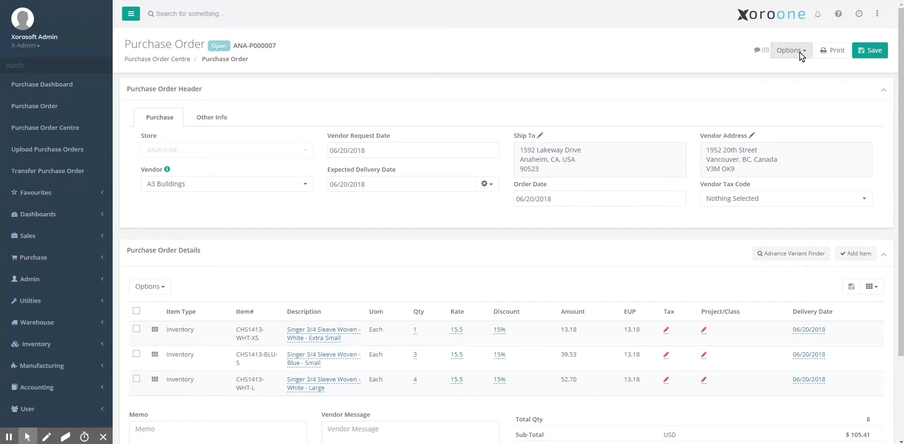
{"action": "left_click", "coordinate": [795, 50]}
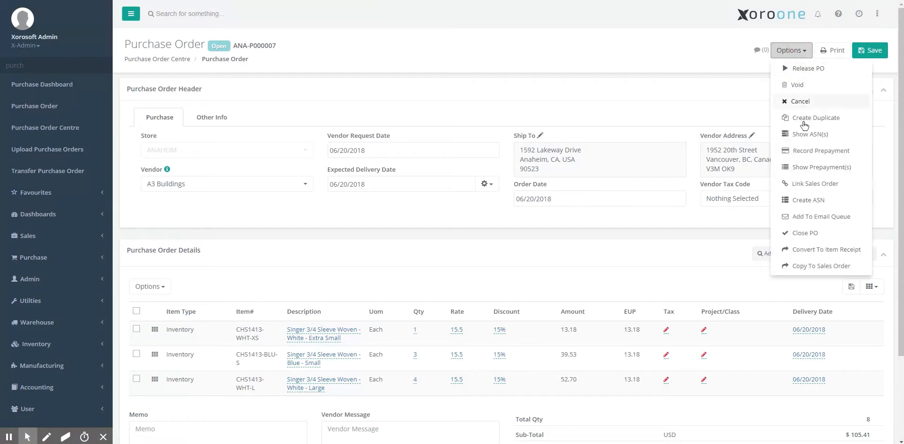
Step: Queue a second ANA-P000007 email to another recipient's e-mail address and preview it
{"action": "left_click", "coordinate": [808, 217]}
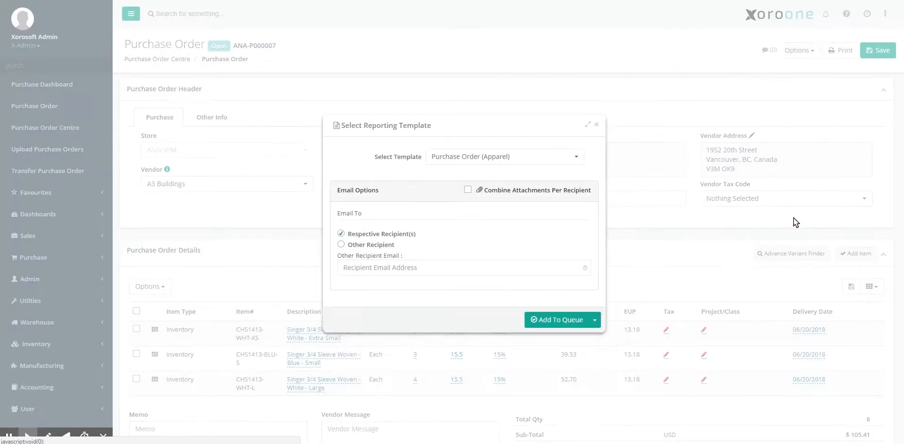
{"action": "left_click", "coordinate": [379, 245]}
{"action": "left_click", "coordinate": [378, 268]}
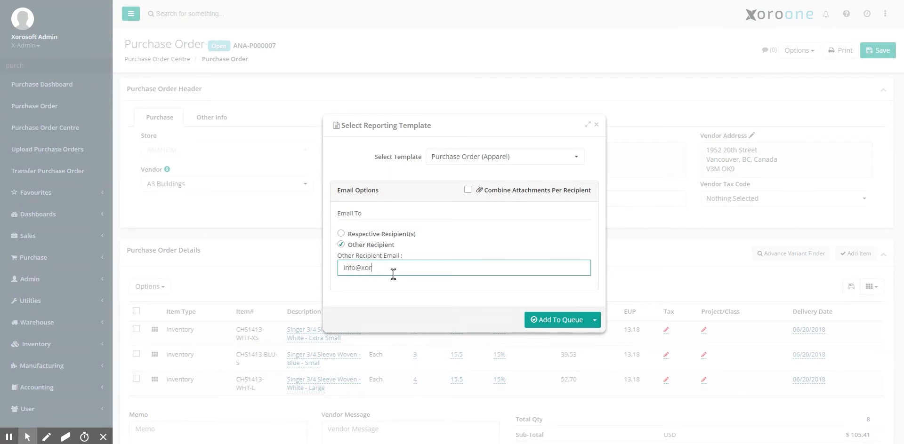
{"action": "left_click", "coordinate": [595, 320]}
{"action": "left_click", "coordinate": [590, 337]}
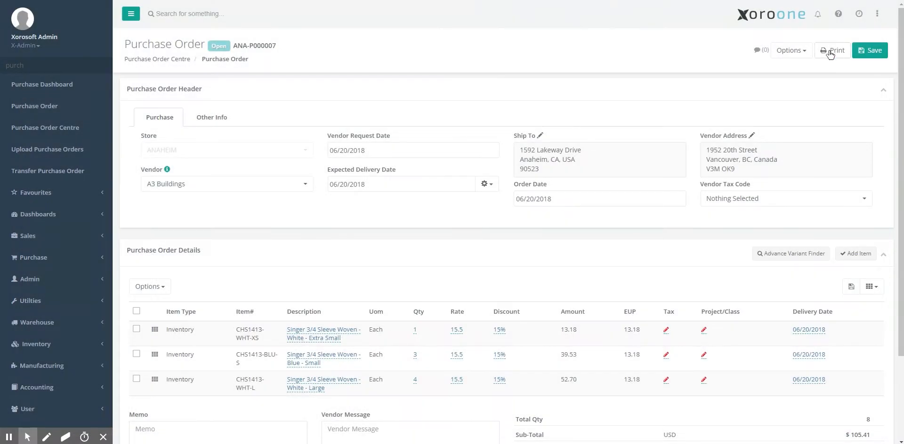
{"action": "left_click", "coordinate": [800, 51]}
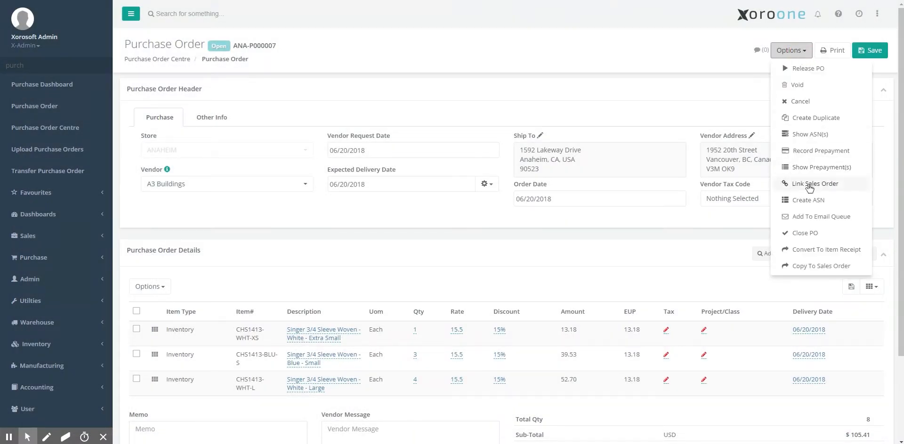
Step: Dismiss the email queue dialog and return to the Purchase Order Centre list
{"action": "left_click", "coordinate": [815, 218]}
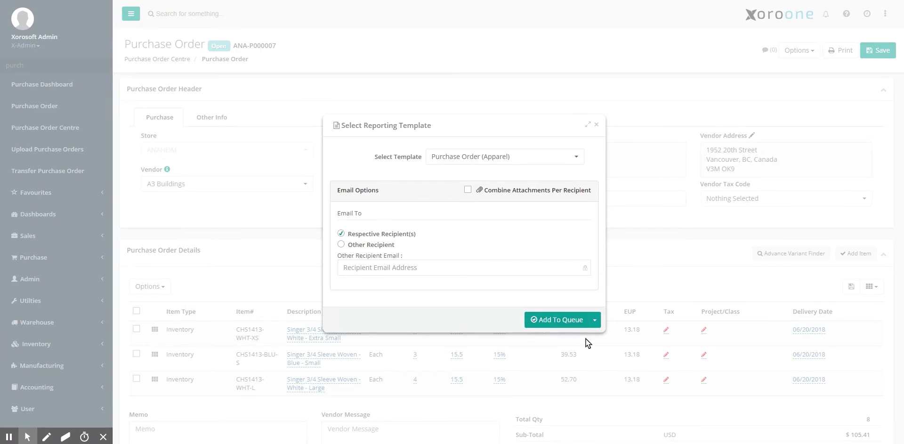
{"action": "left_click", "coordinate": [597, 323]}
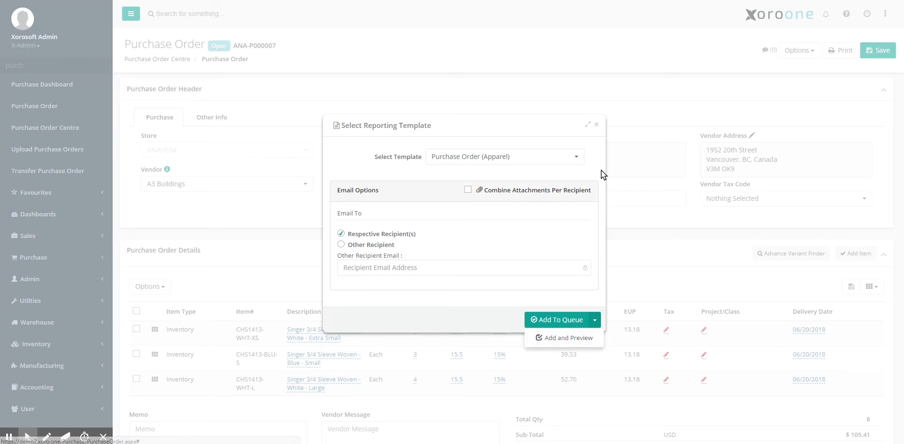
{"action": "left_click", "coordinate": [597, 125]}
{"action": "left_click", "coordinate": [179, 60]}
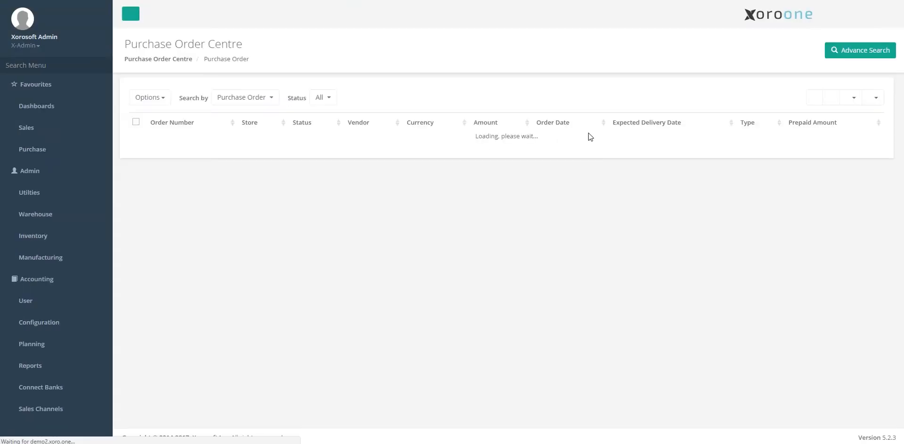